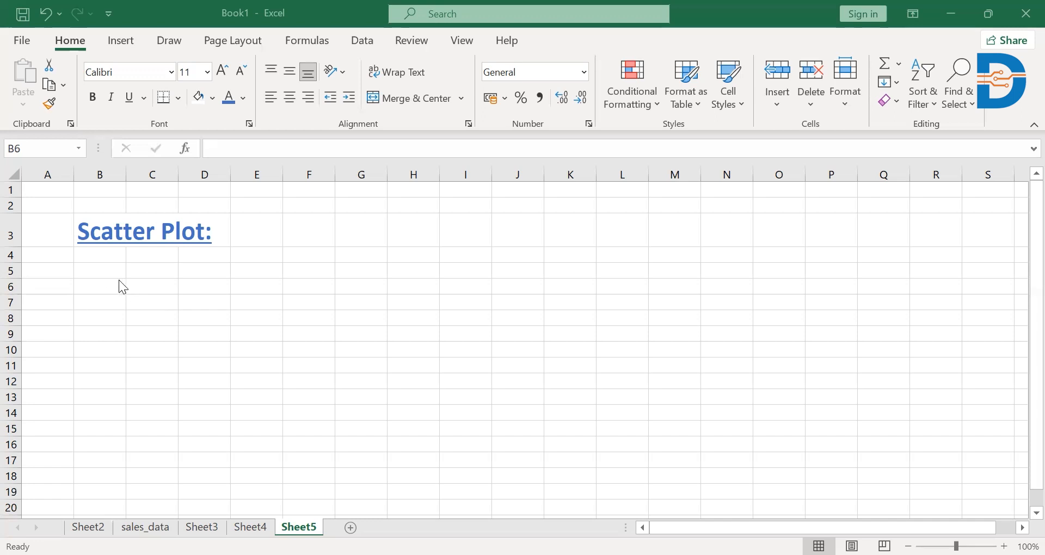
Enter the column heading "Hours Studied" in cell B6.
{"action": "left_click", "coordinate": [119, 281]}
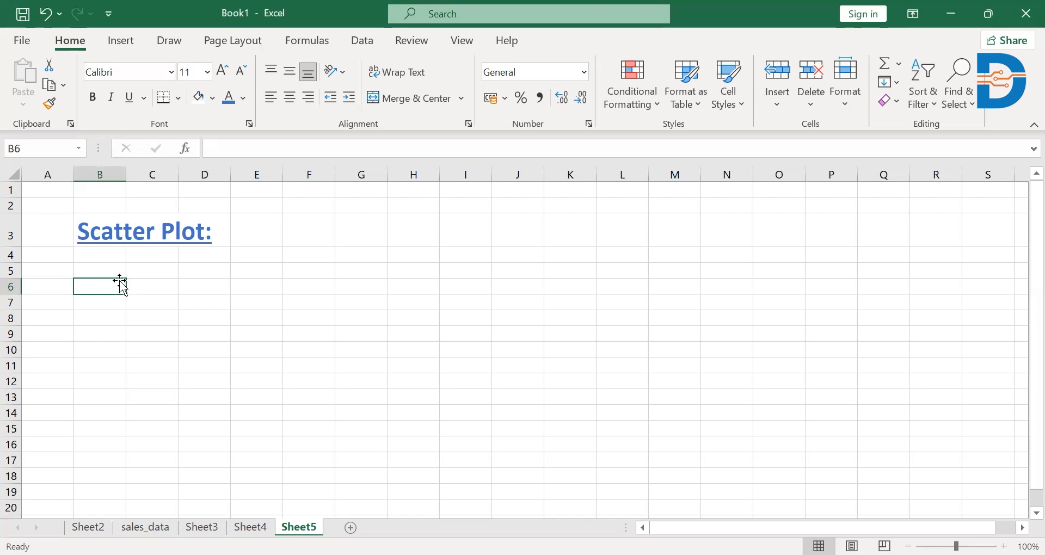
{"action": "type", "text": "H"}
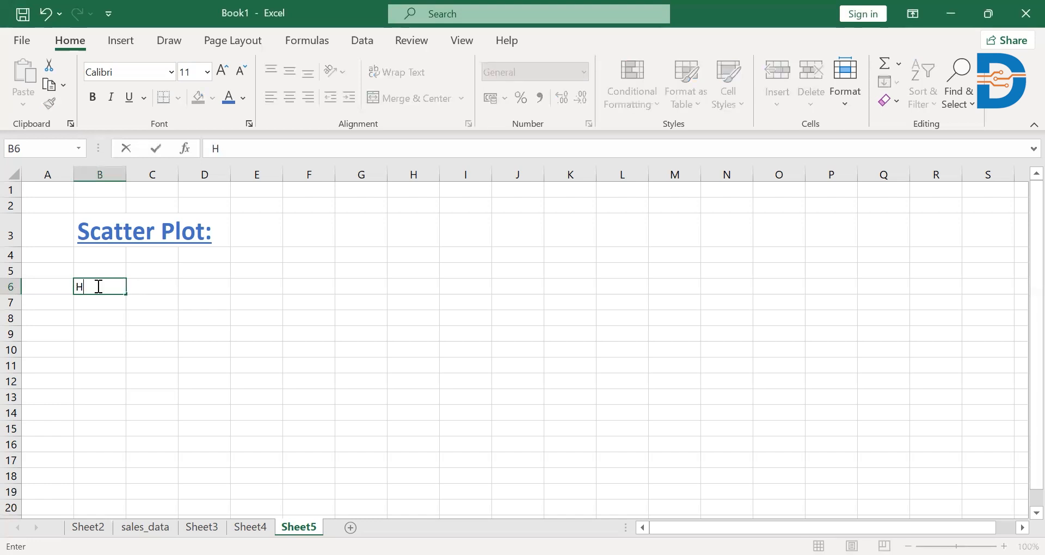
{"action": "type", "text": "ours Studeies"}
{"action": "key", "text": "Tab"}
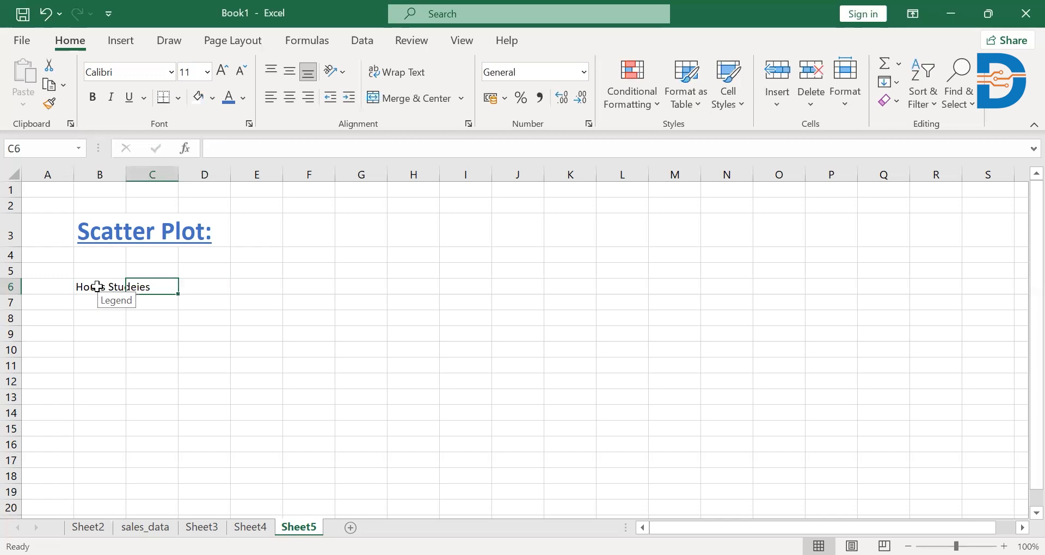
{"action": "left_click", "coordinate": [97, 287]}
{"action": "left_click", "coordinate": [294, 150]}
{"action": "key", "text": "BackSpace"}
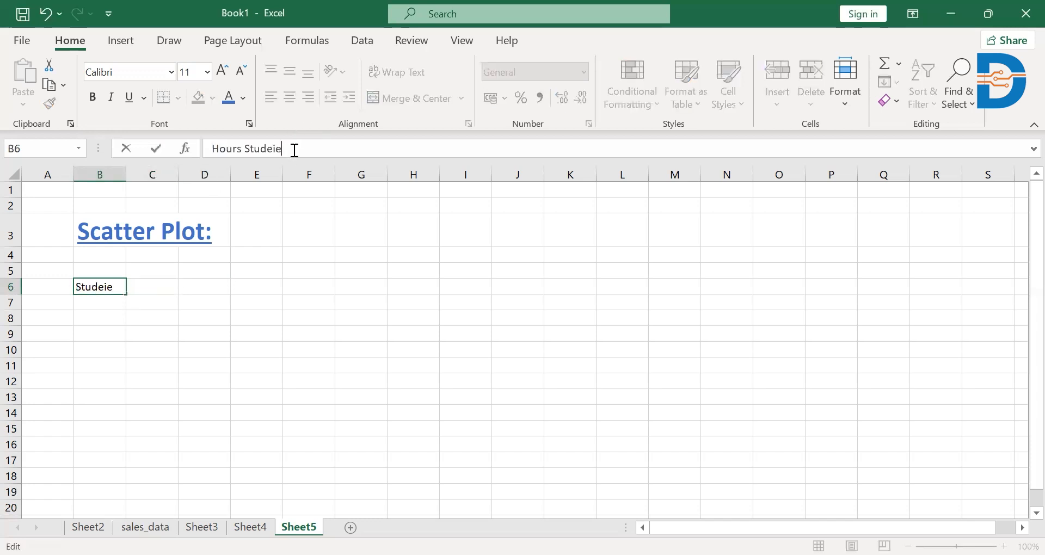
{"action": "key", "text": "BackSpace"}
{"action": "key", "text": "BackSpace"}
{"action": "key", "text": "BackSpace"}
{"action": "type", "text": "ied"}
{"action": "type", "text": "H"}
{"action": "key", "text": "BackSpace"}
{"action": "key", "text": "Return"}
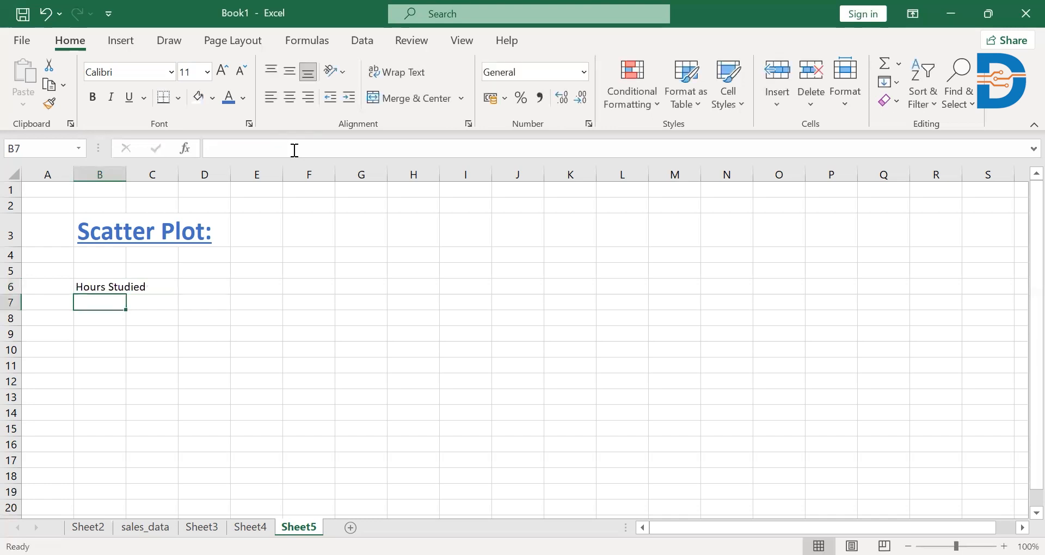
Widen column B to fit its heading and enter the heading "Marks" in cell C6.
{"action": "left_click", "coordinate": [168, 286]}
{"action": "left_click_drag", "start_coordinate": [125, 174], "coordinate": [159, 176]}
{"action": "type", "text": "Marks"}
Fill the first two data rows with 2 hours and 65 marks, and 3 hours and 75 marks.
{"action": "left_click", "coordinate": [134, 301]}
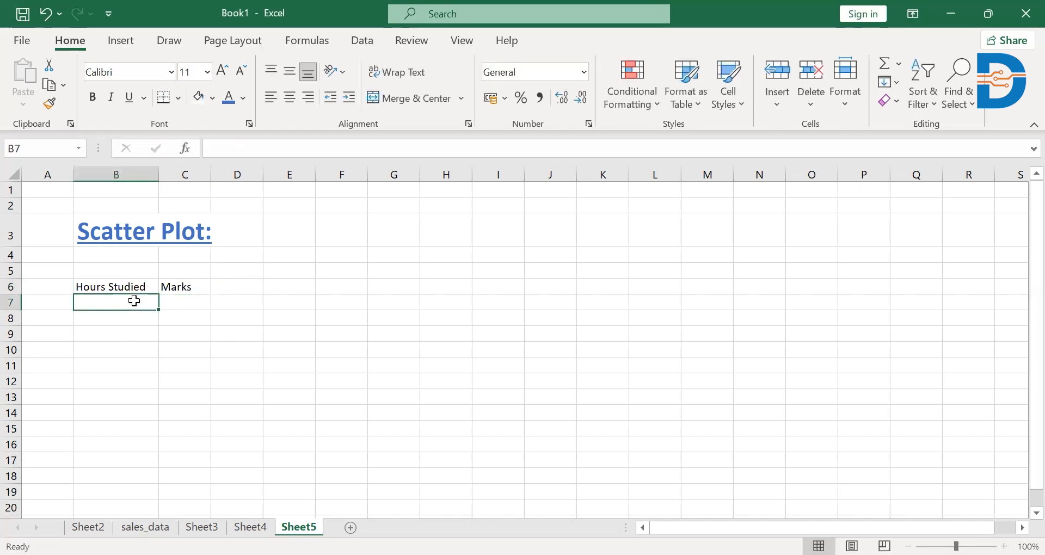
{"action": "type", "text": "2"}
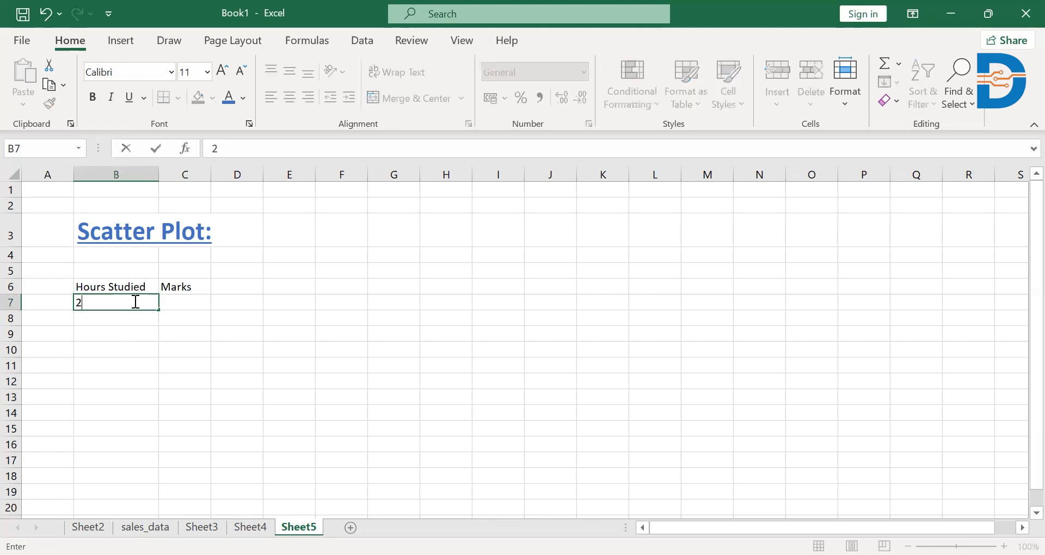
{"action": "key", "text": "Tab"}
{"action": "type", "text": "65"}
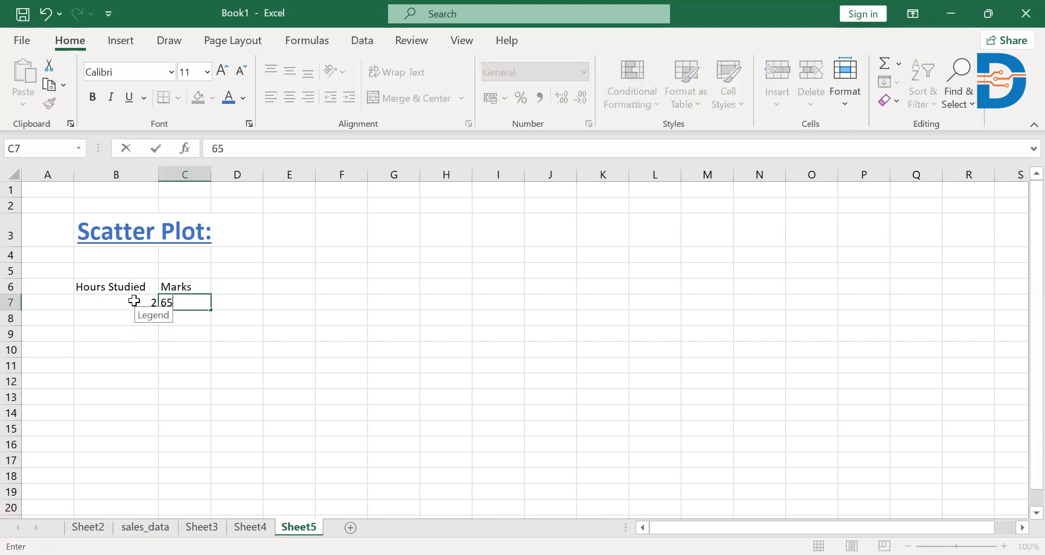
{"action": "key", "text": "Return"}
{"action": "type", "text": "3"}
{"action": "key", "text": "Tab"}
{"action": "type", "text": "75"}
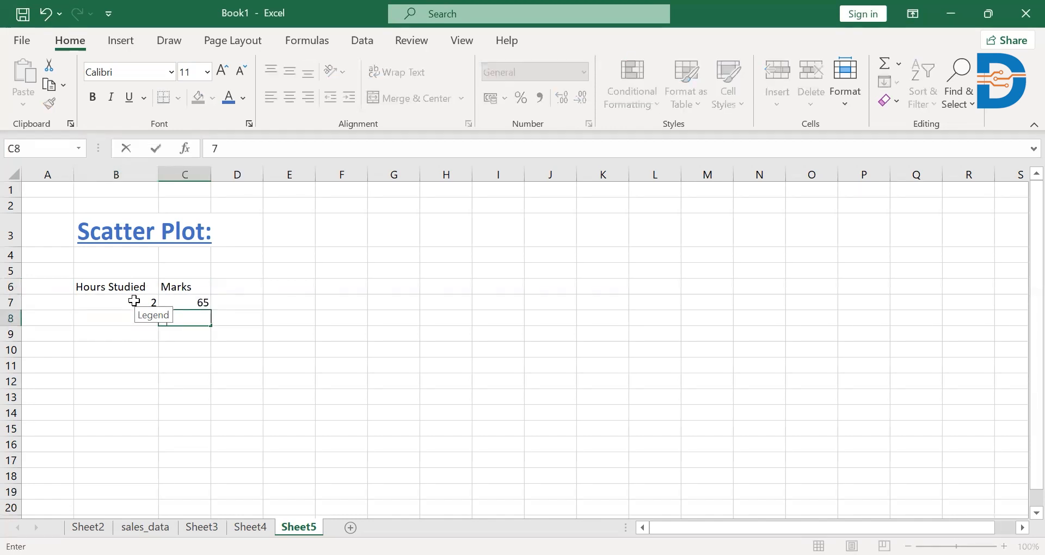
{"action": "key", "text": "Return"}
Add the data rows 4 hours with 80 marks and 5 hours with 90 marks in rows 9 and 10.
{"action": "type", "text": "4"}
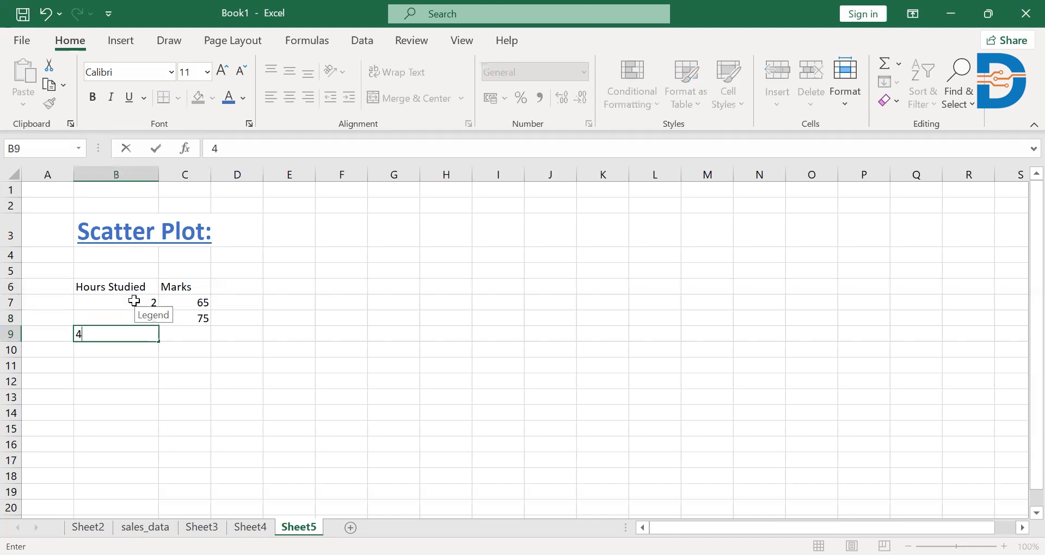
{"action": "key", "text": "Tab"}
{"action": "type", "text": "80"}
{"action": "key", "text": "Return"}
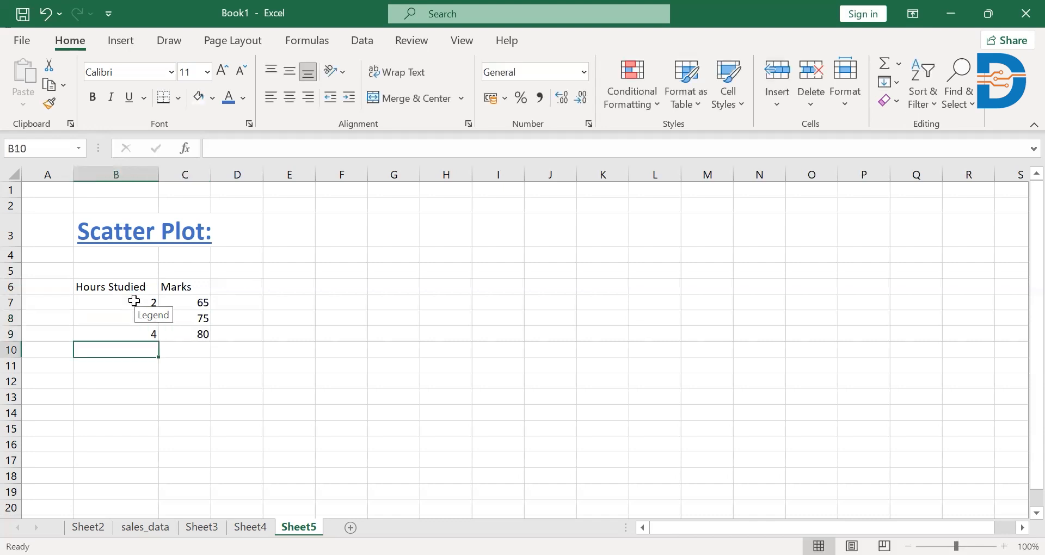
{"action": "type", "text": "5"}
{"action": "key", "text": "Tab"}
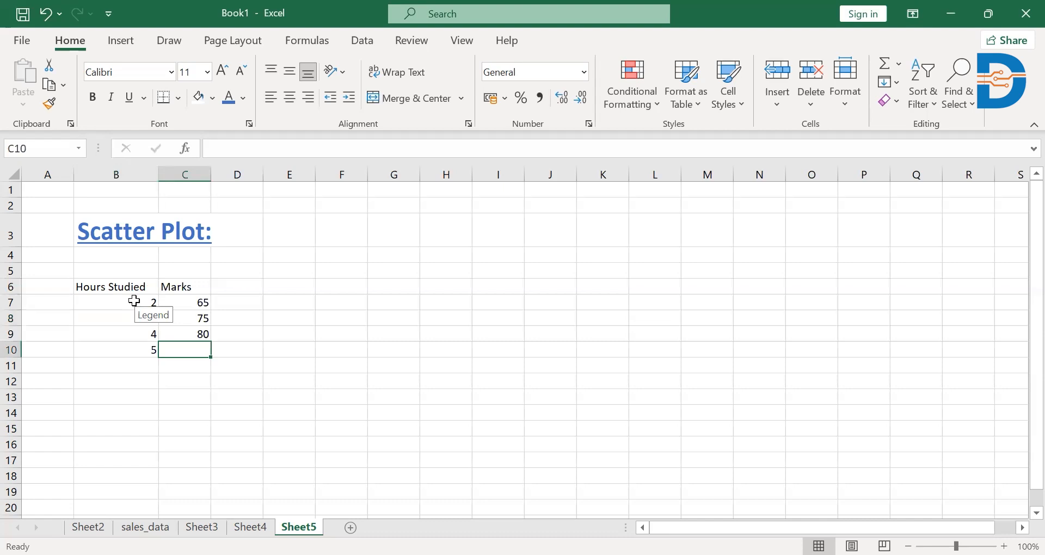
{"action": "type", "text": "90"}
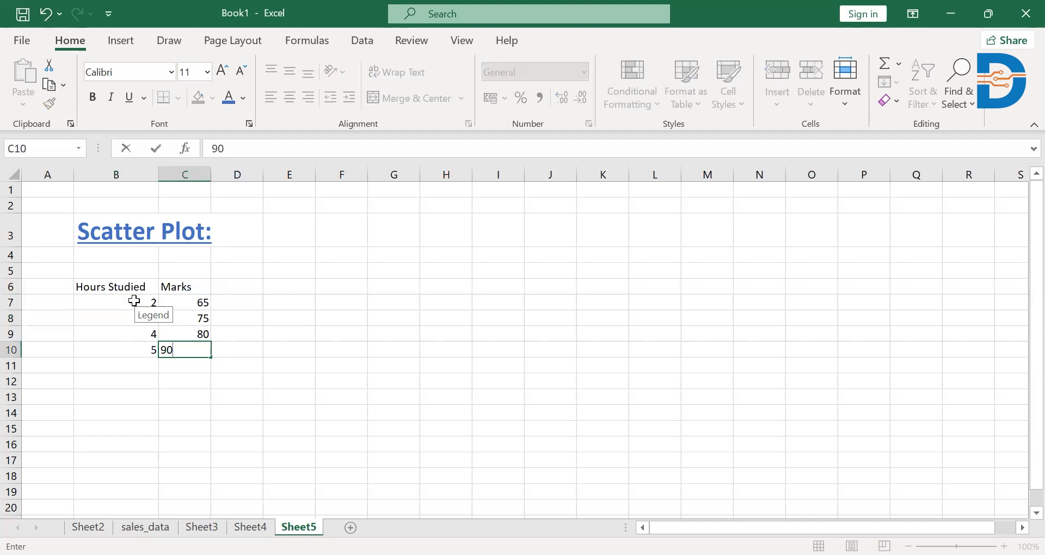
{"action": "key", "text": "Down"}
Enter 2 hours studied and 70 marks in row 11.
{"action": "type", "text": "3"}
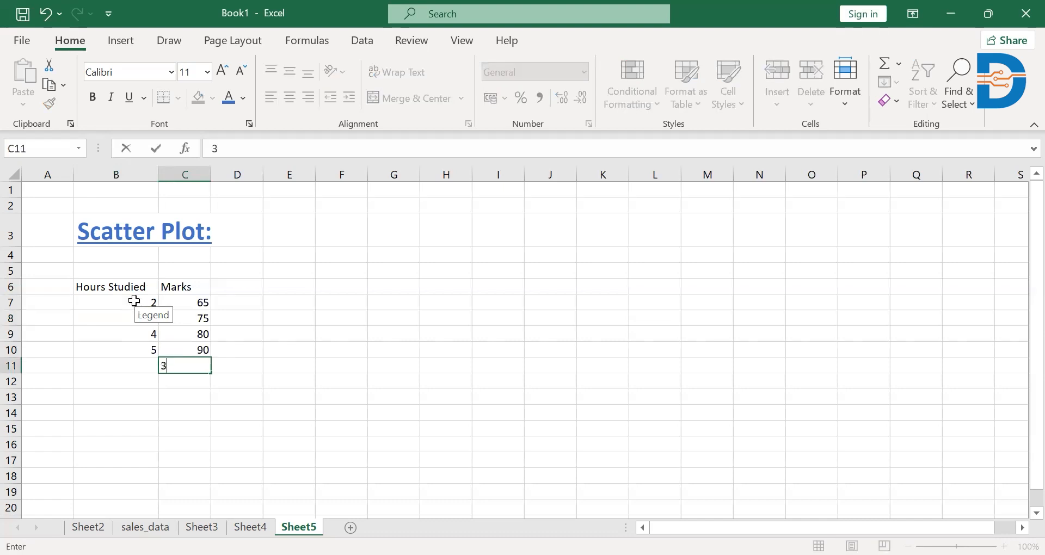
{"action": "key", "text": "Escape"}
{"action": "key", "text": "Left"}
{"action": "type", "text": "2"}
{"action": "key", "text": "Right"}
{"action": "type", "text": "8"}
{"action": "key", "text": "BackSpace"}
{"action": "type", "text": "70"}
{"action": "key", "text": "Return"}
Enter 8 hours studied and 96 marks in row 12.
{"action": "key", "text": "Left"}
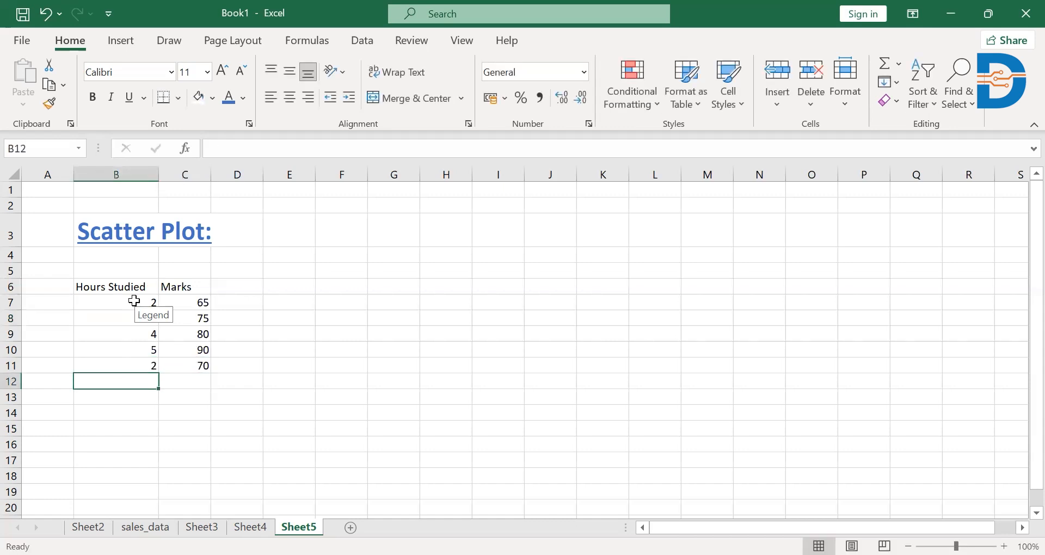
{"action": "type", "text": "8"}
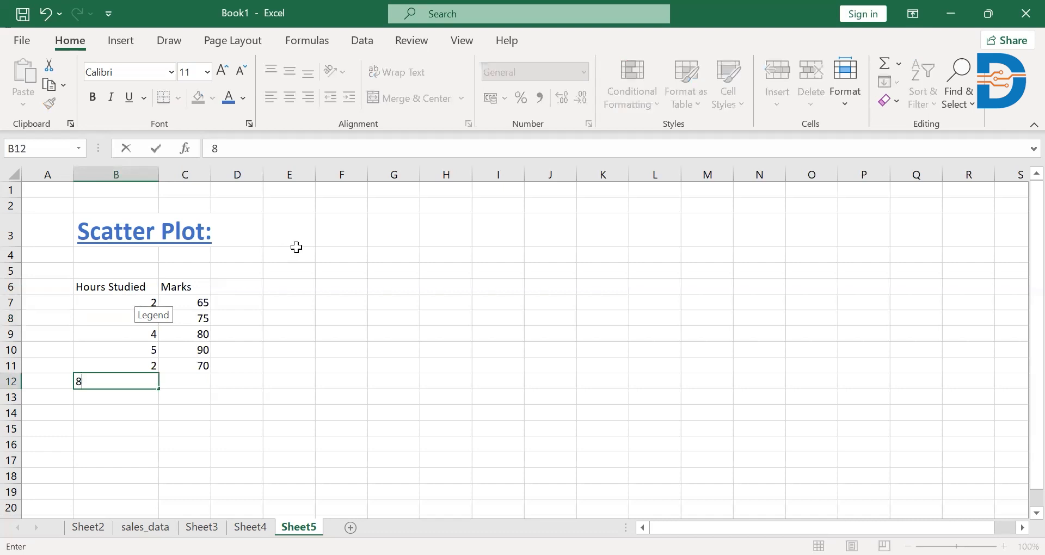
{"action": "key", "text": "Tab"}
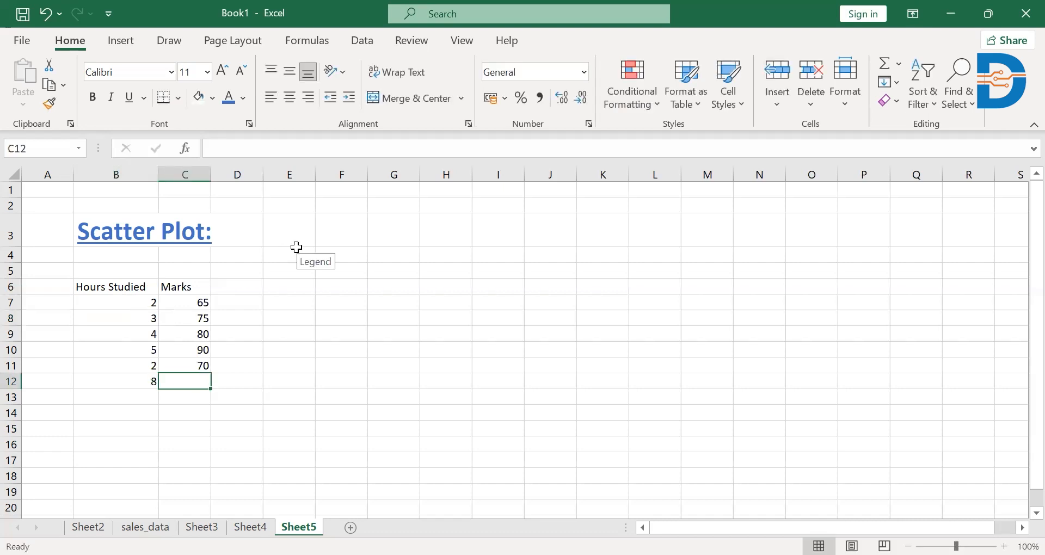
{"action": "type", "text": "96"}
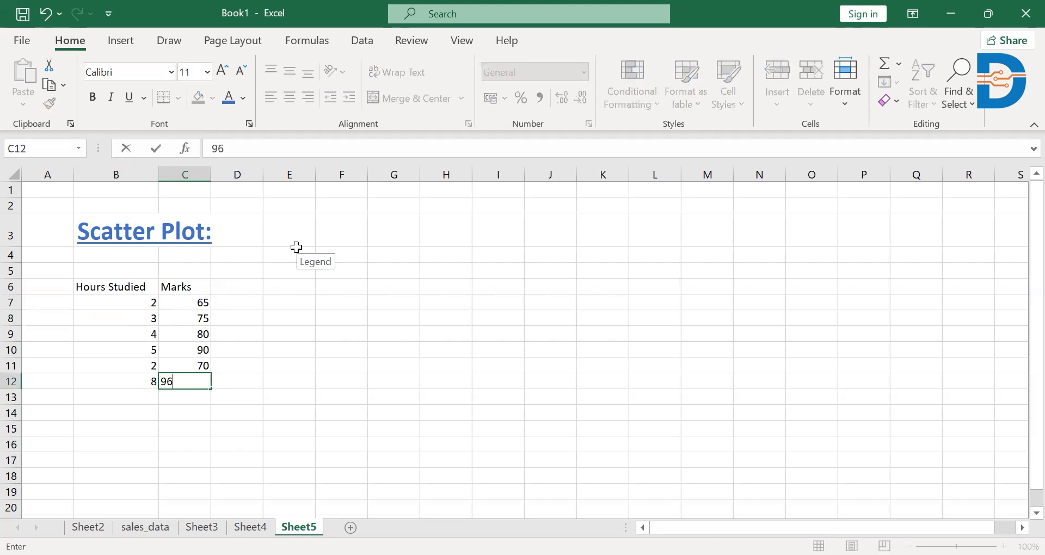
{"action": "key", "text": "Return"}
Centre the contents of B6:C12 and format the range as a table using the Light style with a solid blue header row.
{"action": "left_click_drag", "start_coordinate": [128, 285], "coordinate": [180, 384]}
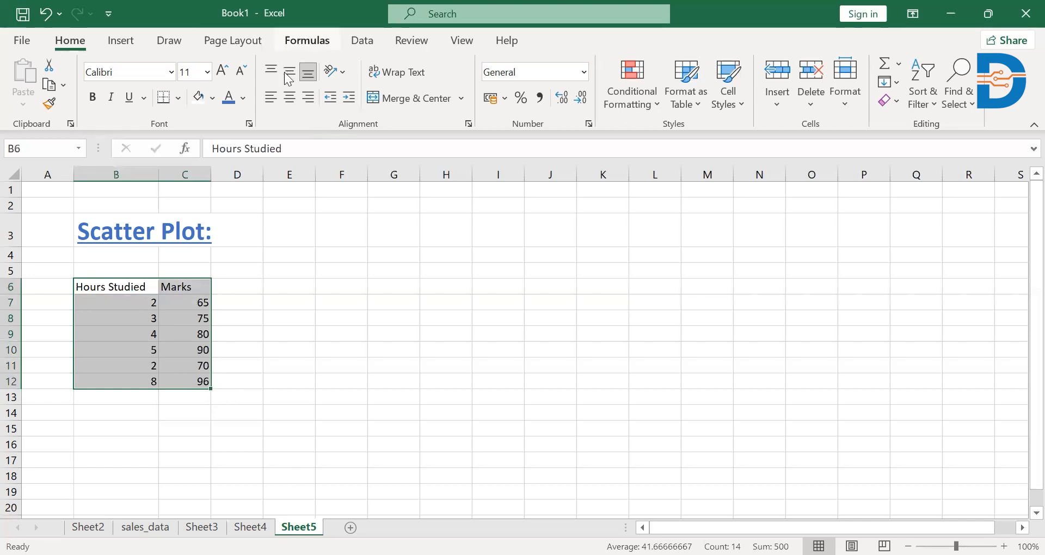
{"action": "left_click", "coordinate": [290, 105]}
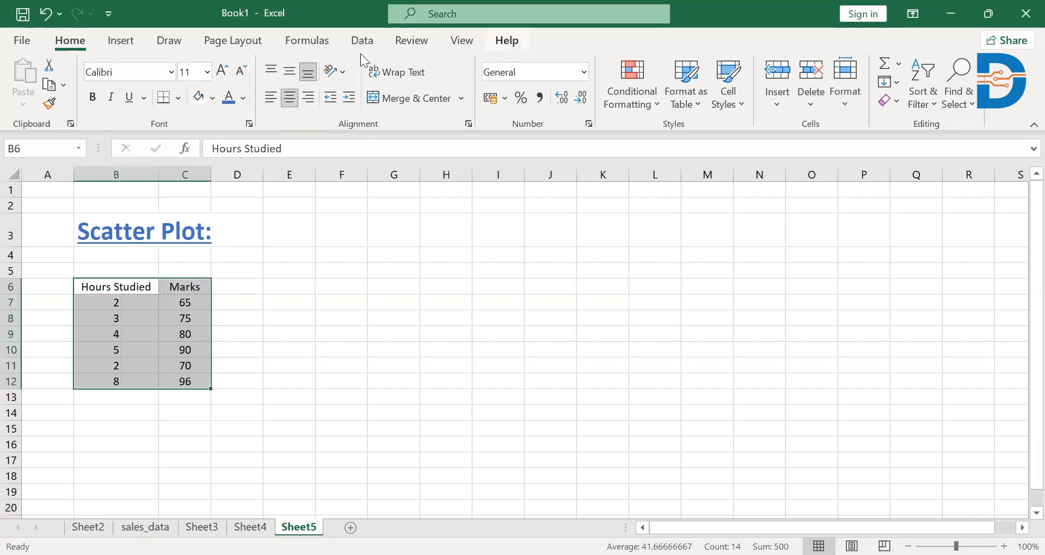
{"action": "left_click", "coordinate": [687, 102]}
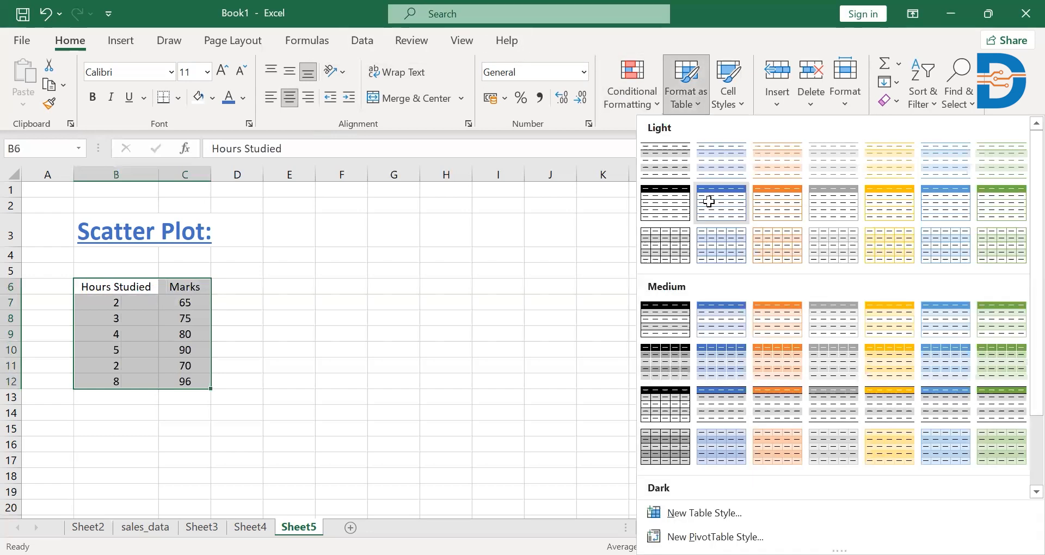
{"action": "left_click", "coordinate": [710, 202]}
{"action": "left_click", "coordinate": [729, 313]}
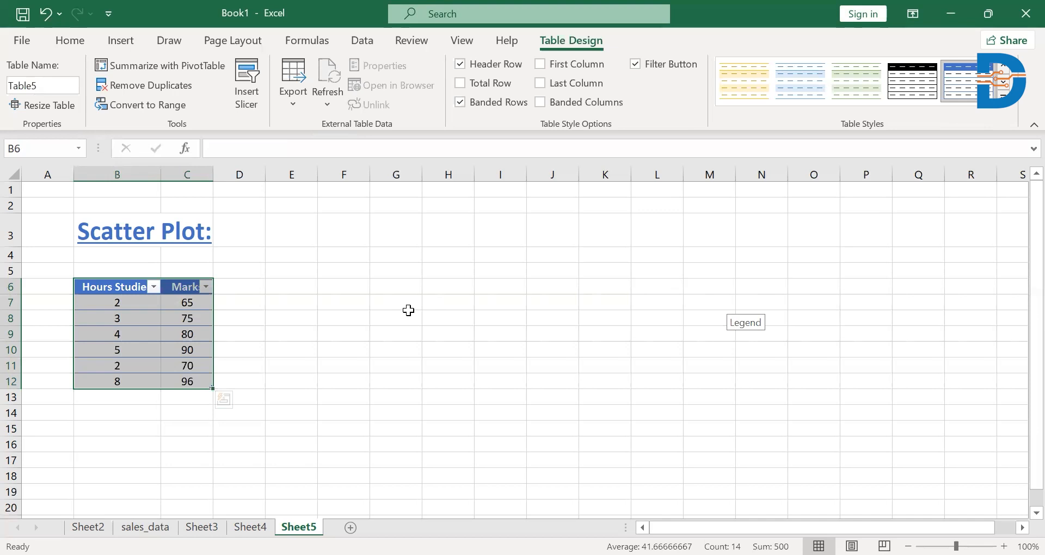
{"action": "left_click", "coordinate": [330, 303]}
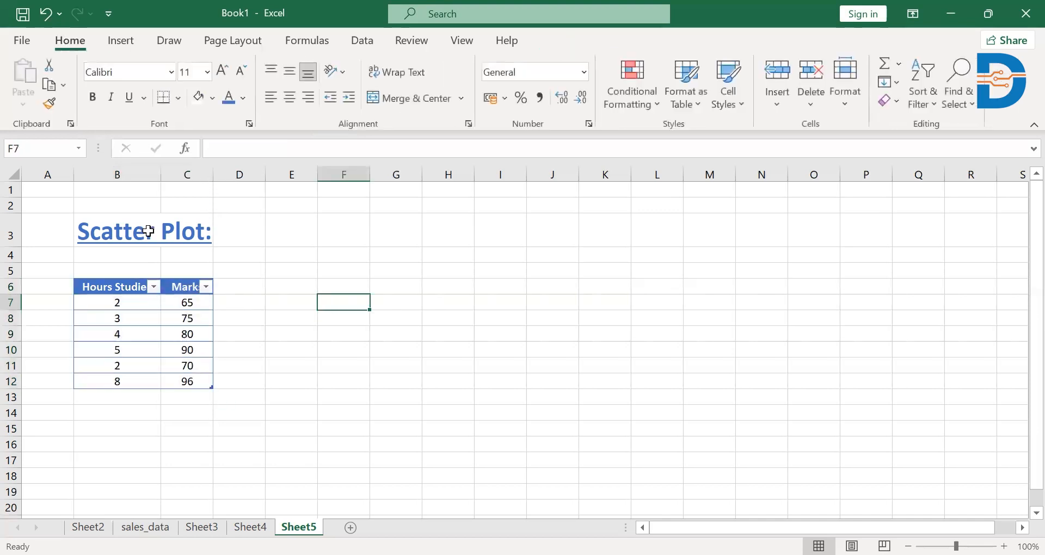
Widen the Marks column and insert a markers-only scatter chart from the table range B6:C12.
{"action": "left_click_drag", "start_coordinate": [232, 179], "coordinate": [253, 180]}
{"action": "left_click_drag", "start_coordinate": [105, 284], "coordinate": [211, 378]}
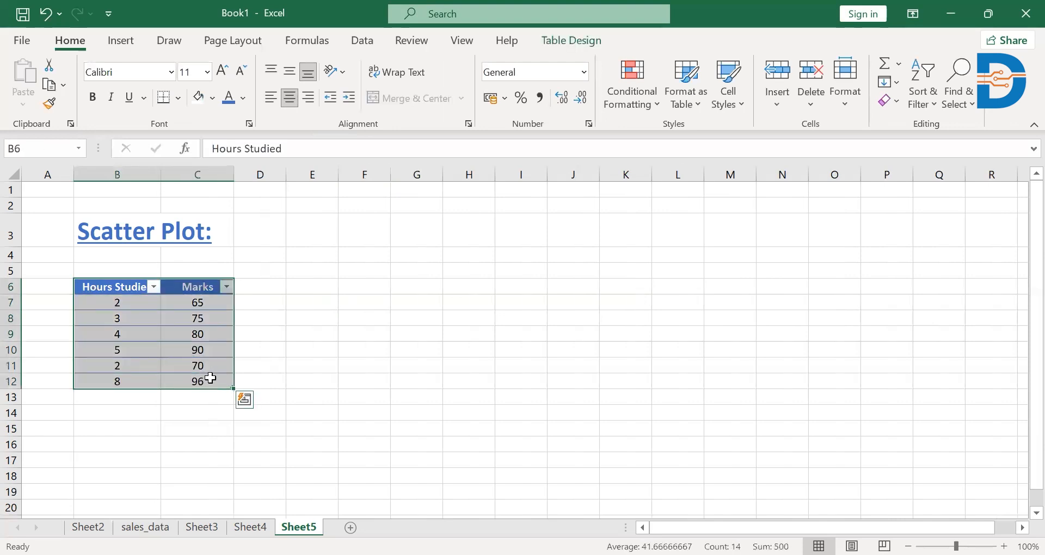
{"action": "left_click", "coordinate": [131, 49]}
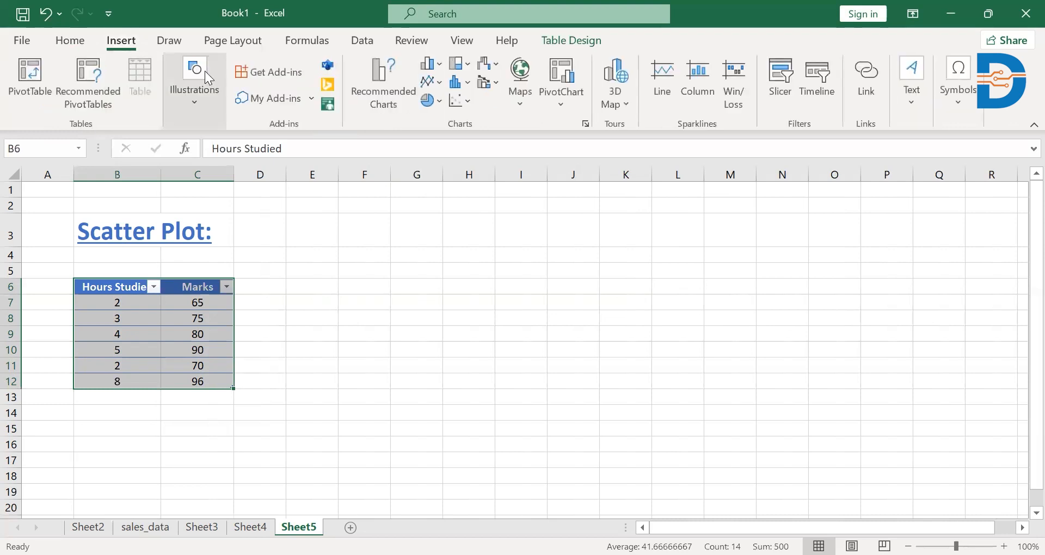
{"action": "left_click", "coordinate": [459, 104]}
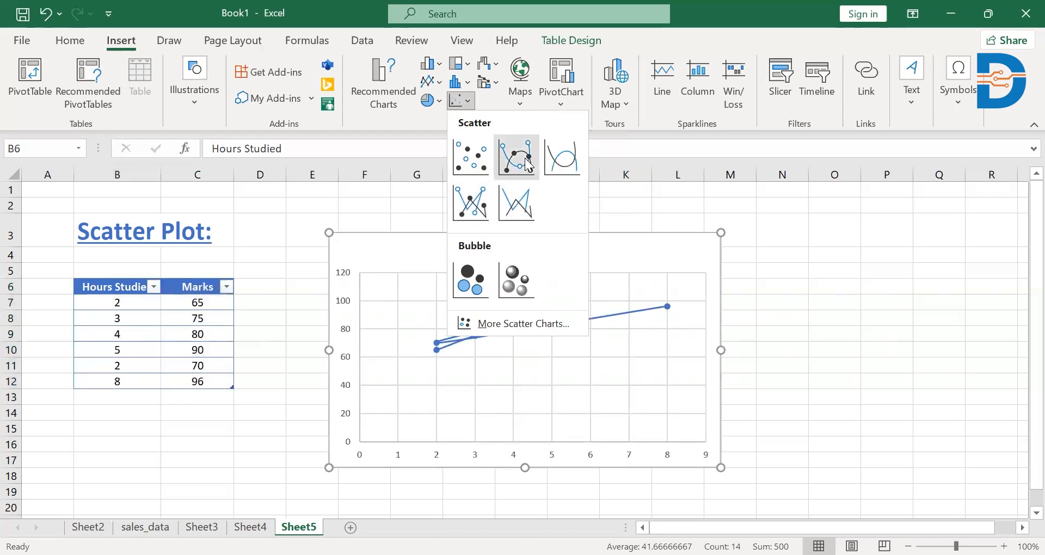
{"action": "left_click", "coordinate": [477, 165]}
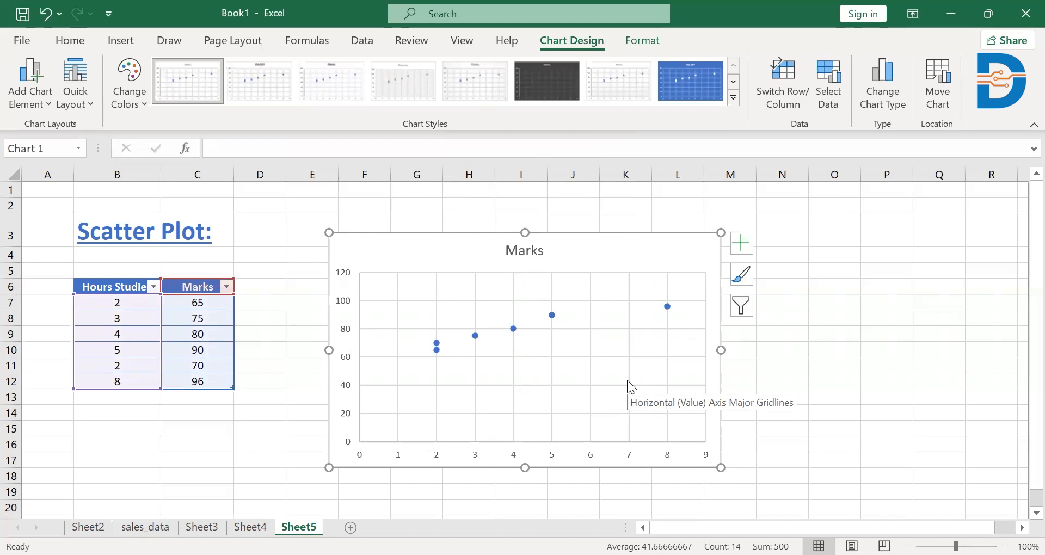
Apply the chart style with the dark grey background to the scatter chart.
{"action": "scroll", "coordinate": [627, 380], "scroll_direction": "down", "scroll_amount": 1}
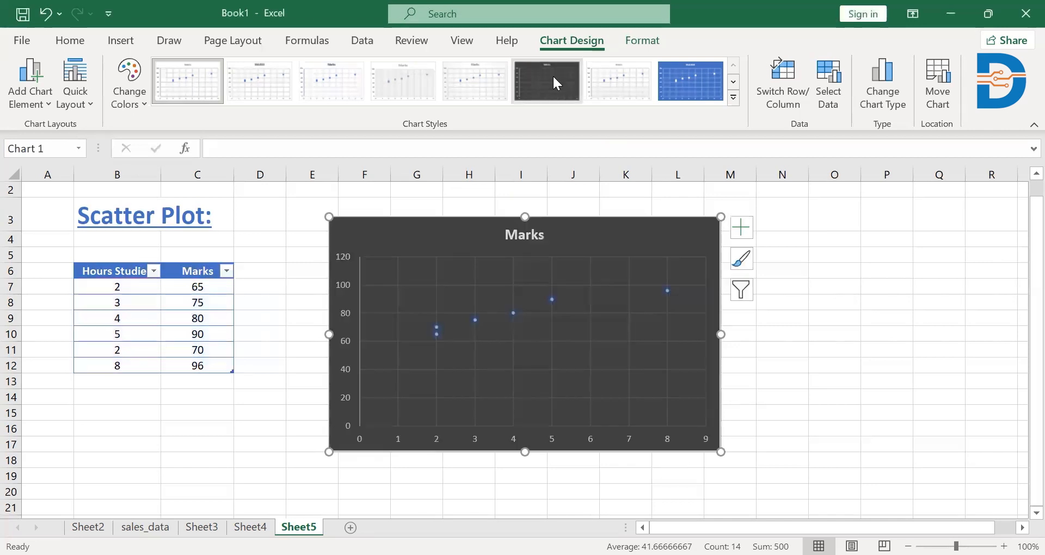
{"action": "left_click", "coordinate": [549, 85]}
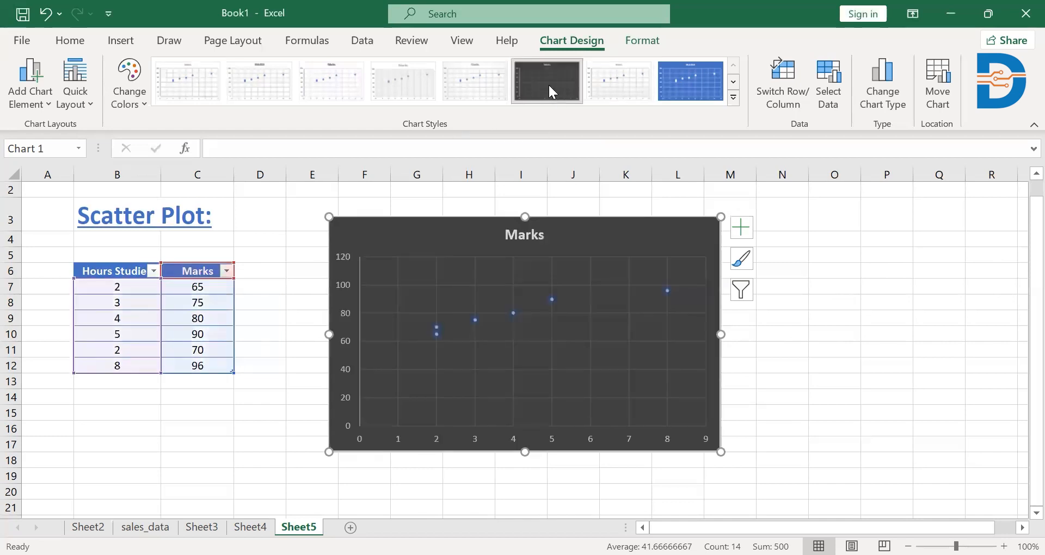